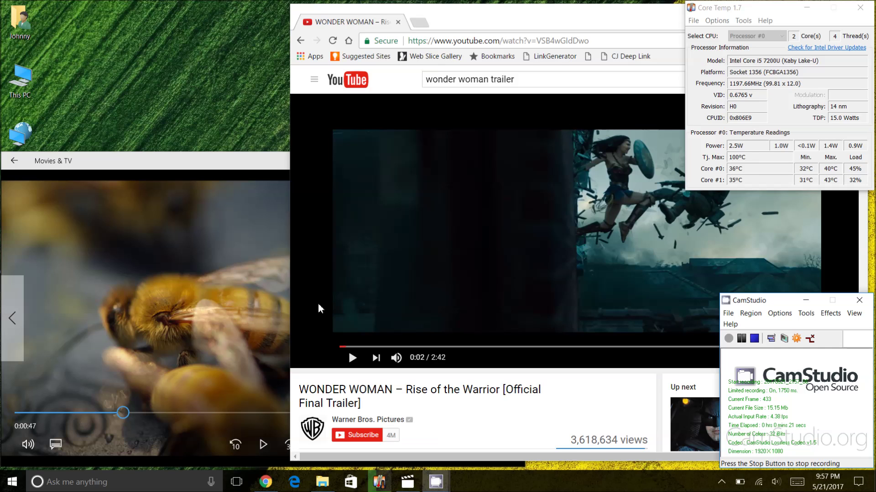
Search for 'power settings' and open the classic Power Options page in Control Panel
click(122, 483)
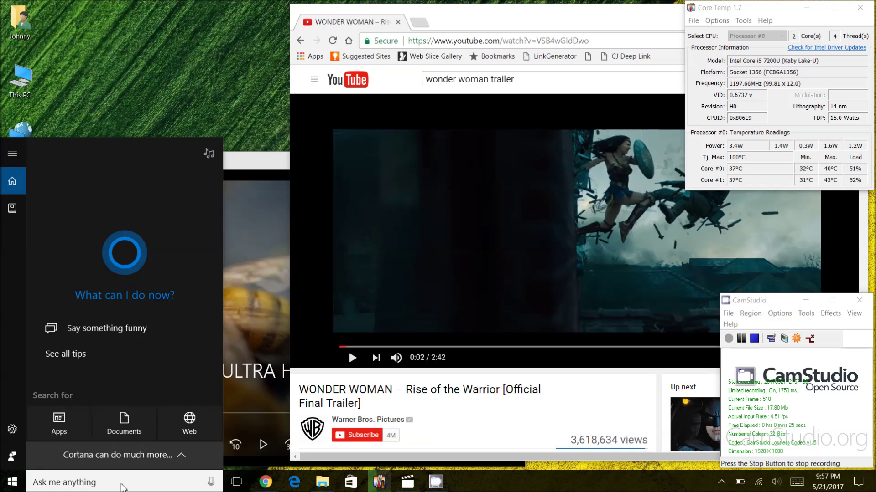
text(power settings)
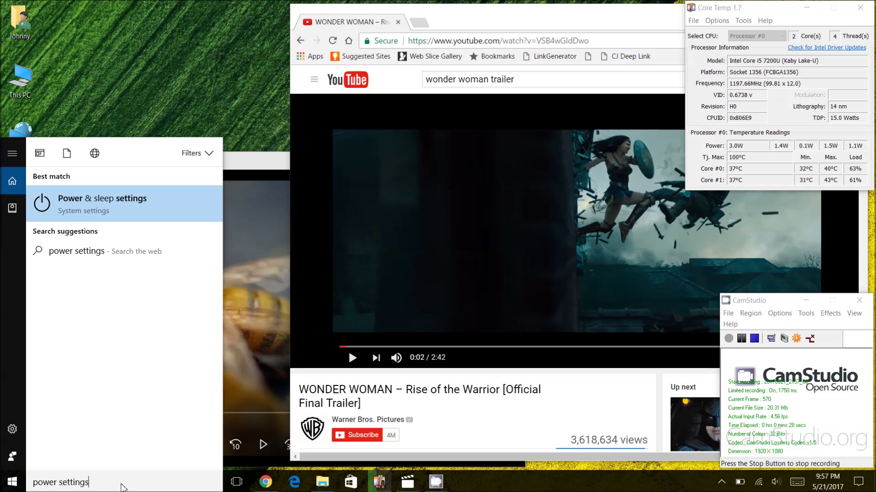
key(Return)
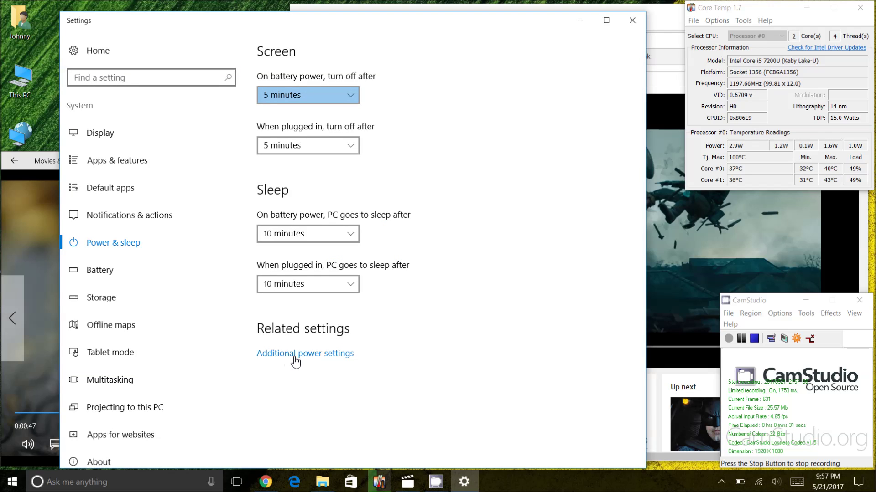
click(310, 360)
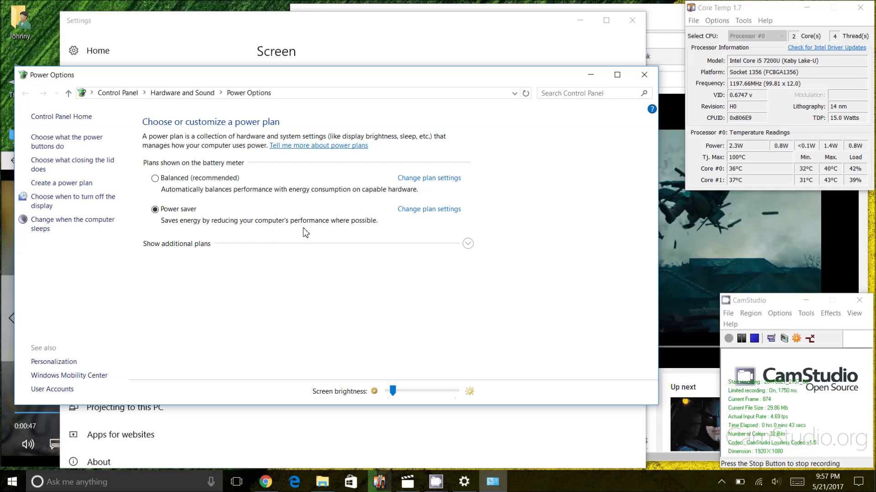
Open the Power saver plan's settings and its advanced power settings dialog
click(422, 211)
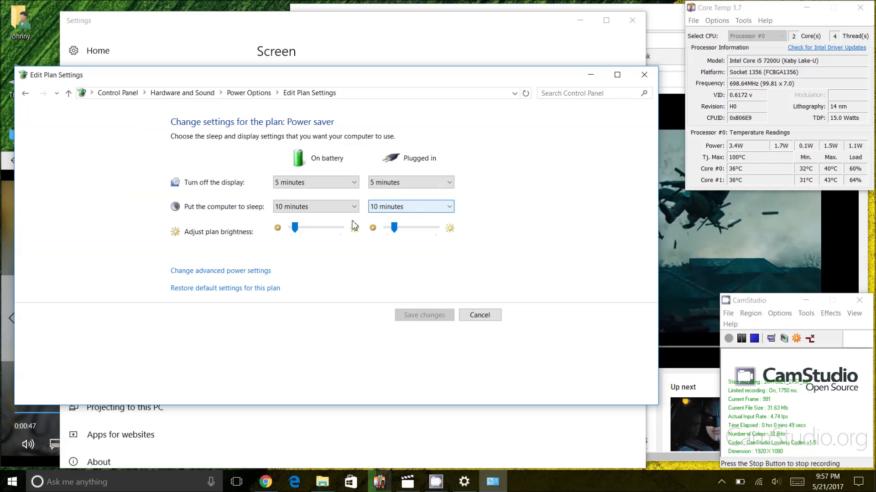
click(197, 273)
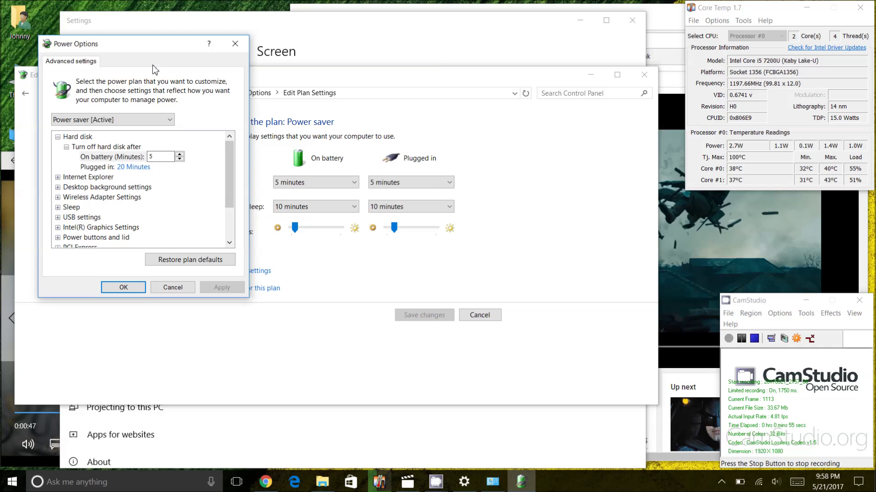
Centre the advanced settings dialog and expand Processor power management to Maximum processor state
drag(137, 41, 351, 116)
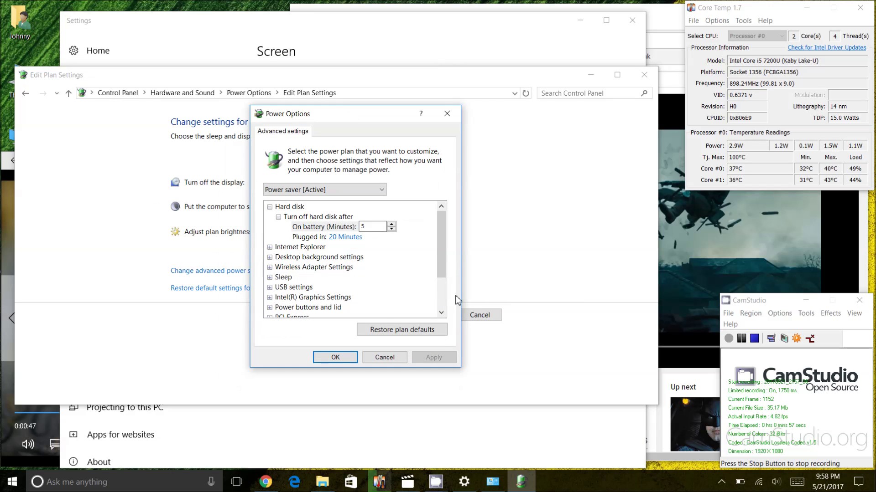
click(443, 303)
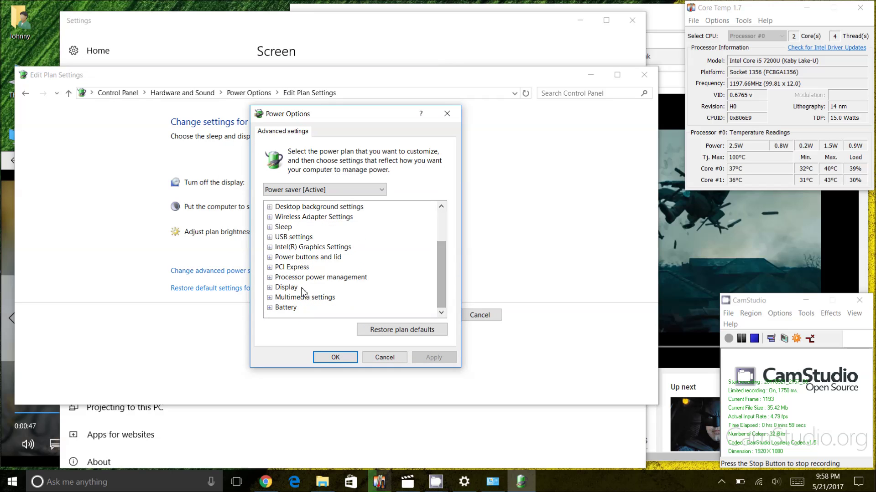
click(269, 278)
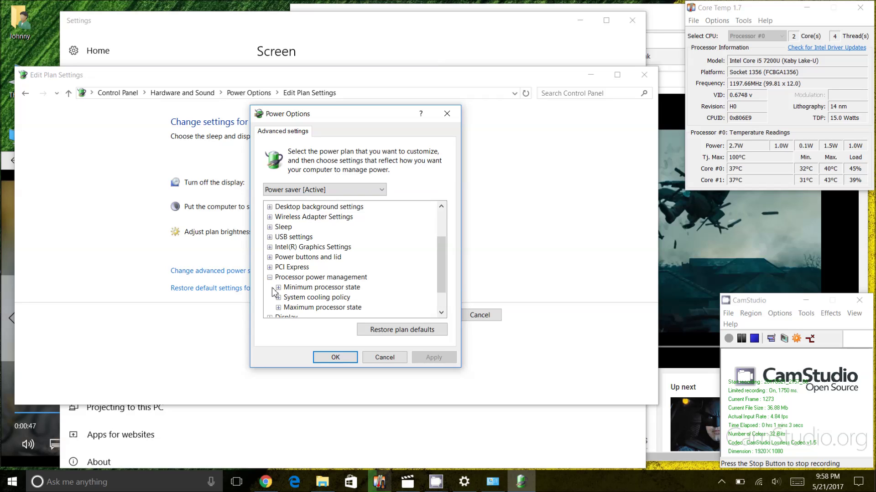
click(291, 310)
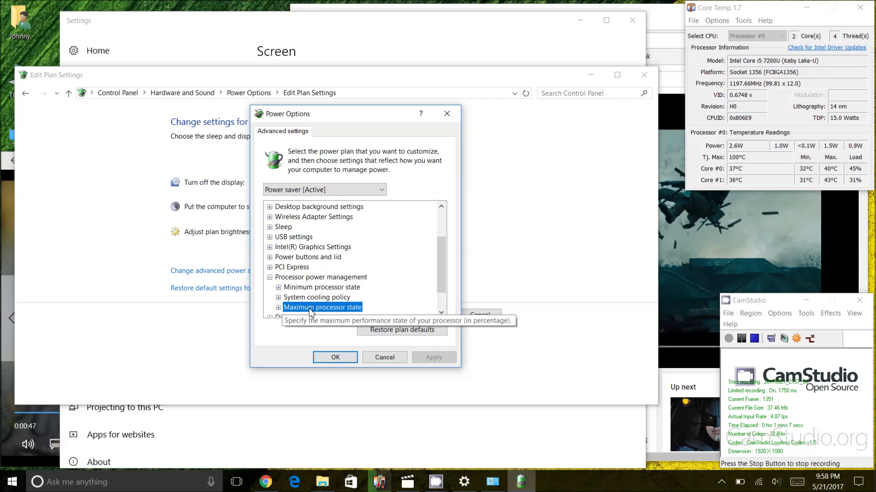
Confirm Maximum processor state is 48% on battery and plugged in, then bring the Honey Bees video forward
click(278, 308)
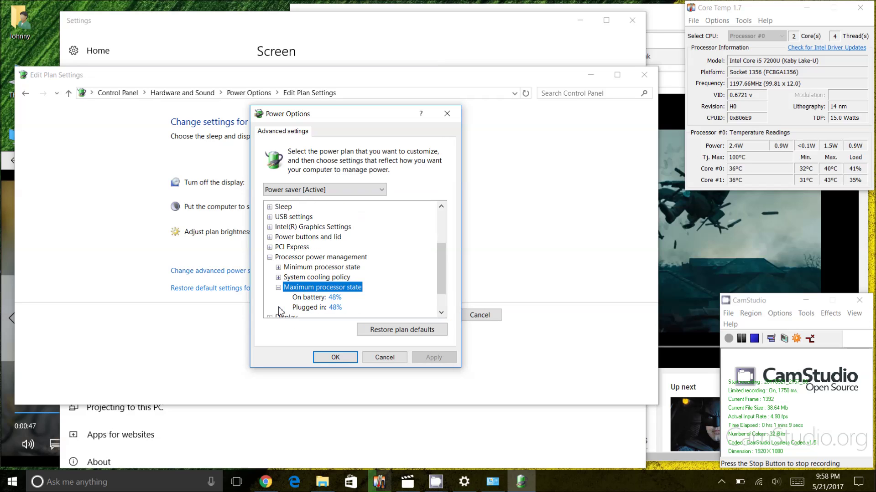
click(307, 301)
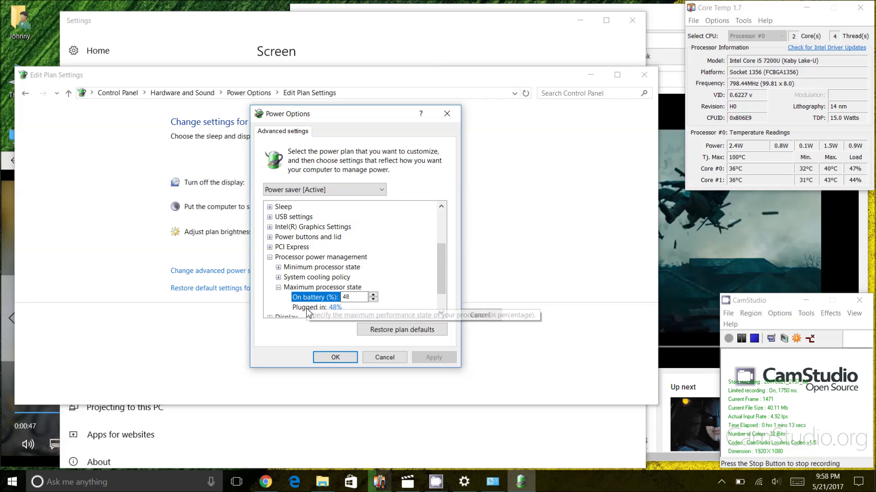
click(301, 312)
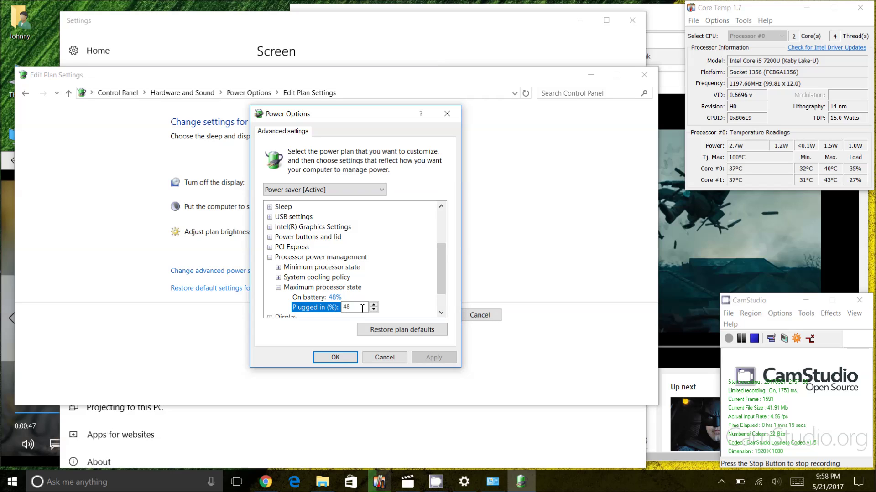
click(314, 298)
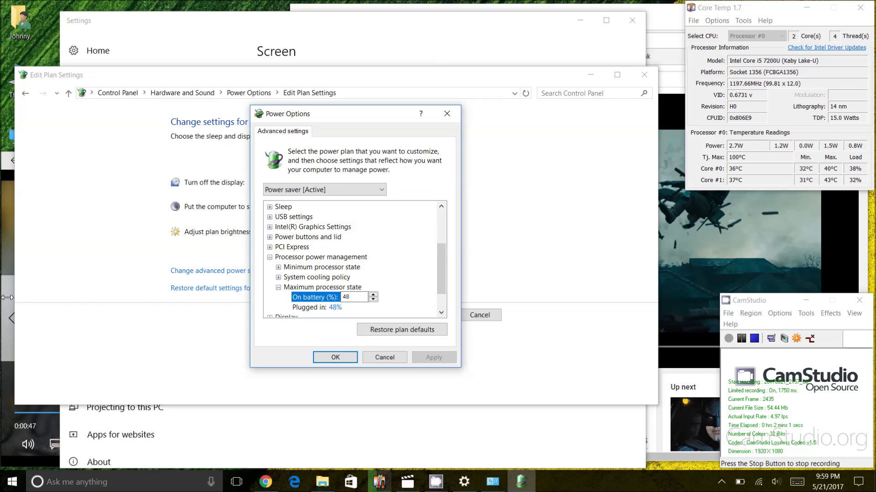
click(4, 255)
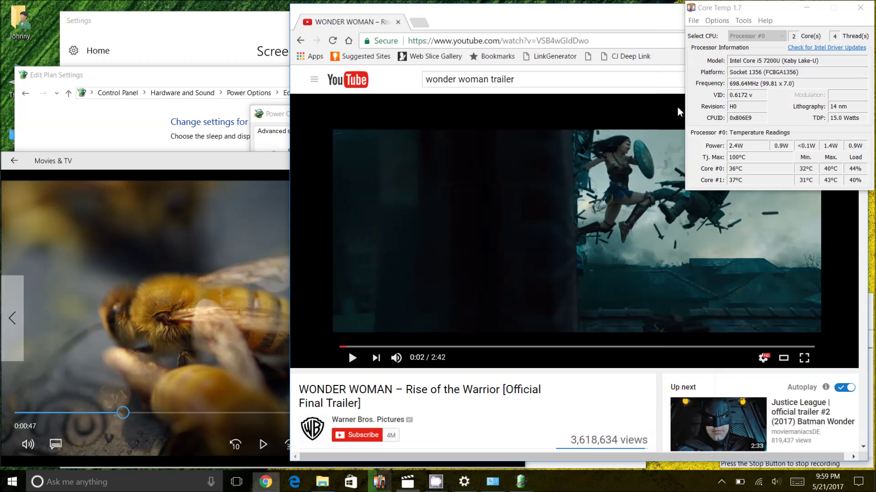
Switch between the bee video and the Wonder Woman trailer, pausing the trailer at 0:24
click(678, 107)
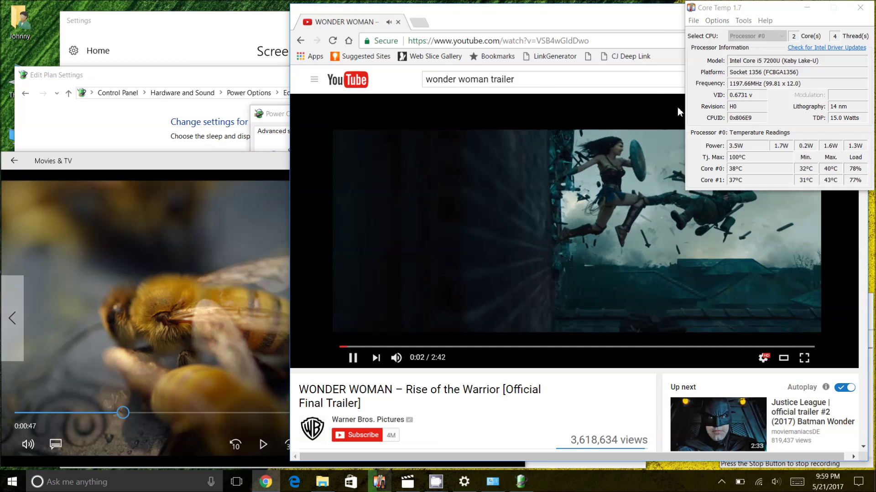
click(539, 242)
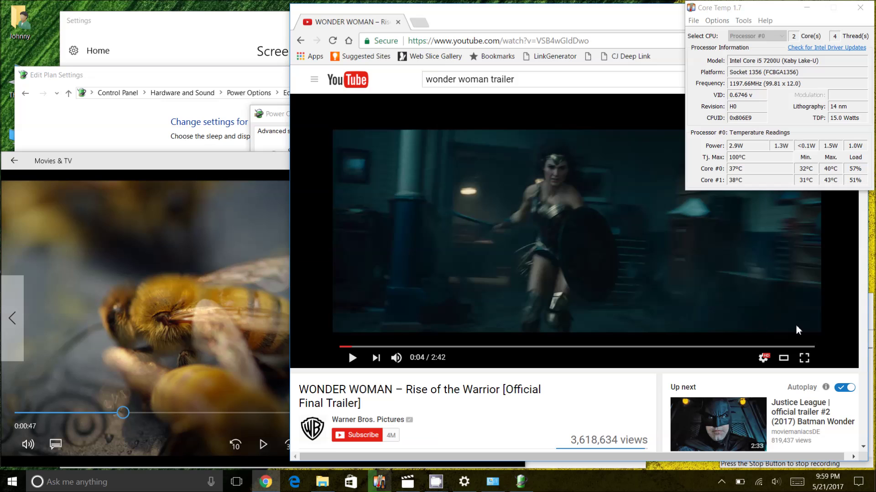
click(357, 363)
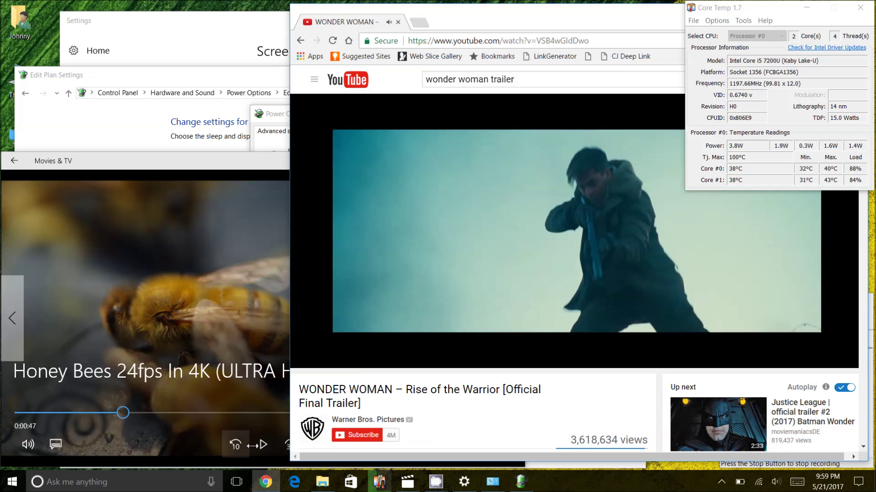
click(266, 430)
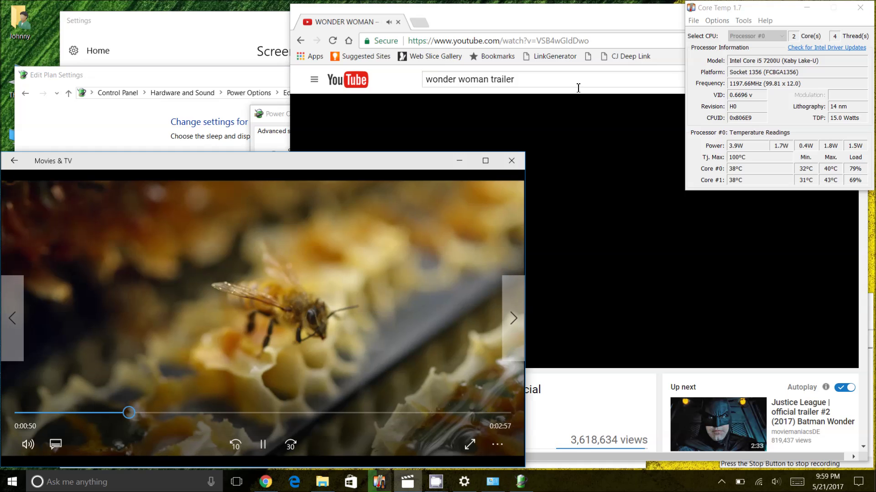
click(583, 77)
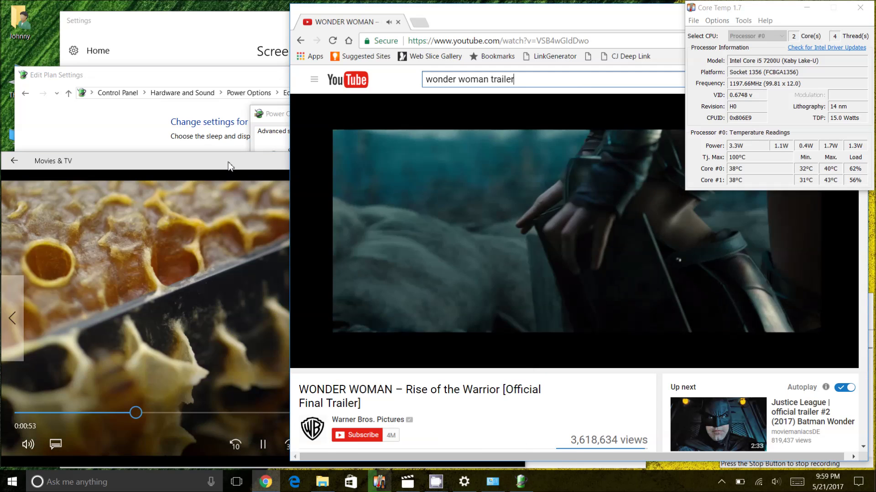
click(214, 165)
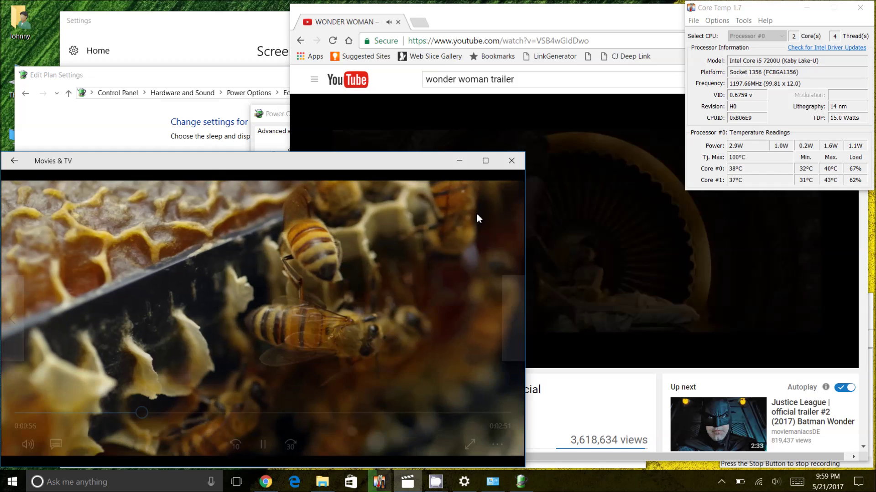
click(597, 269)
click(434, 325)
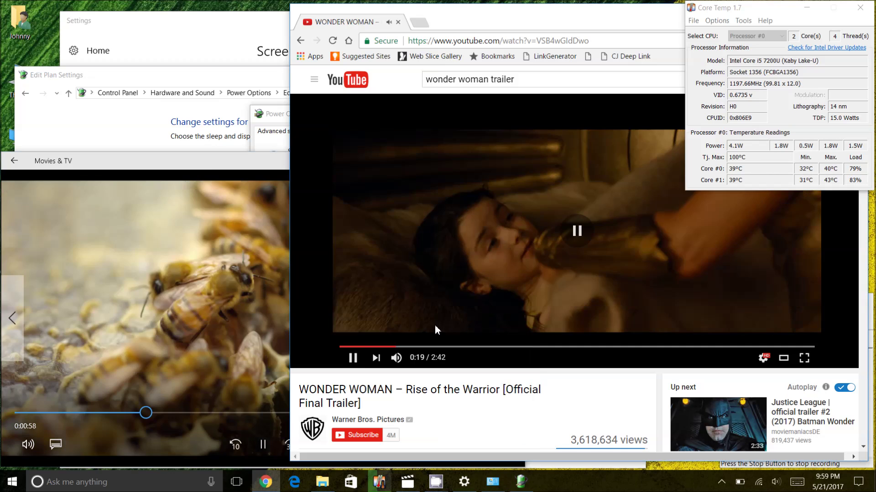
click(353, 360)
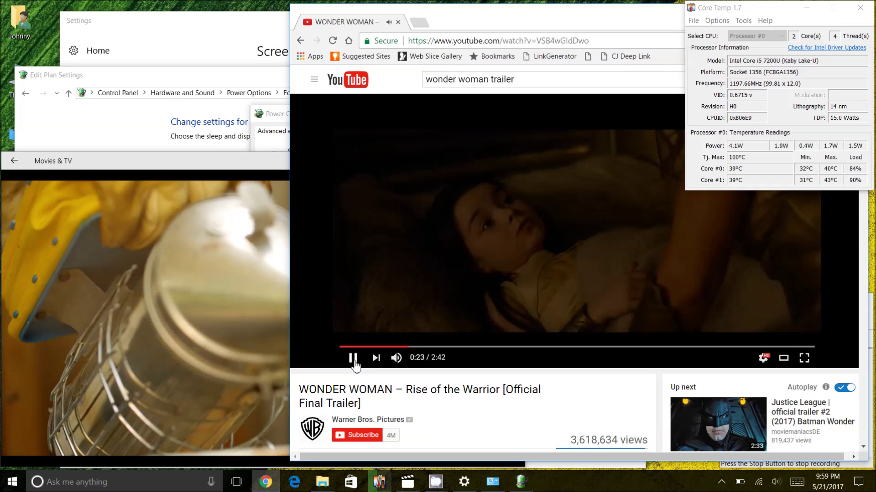
click(353, 360)
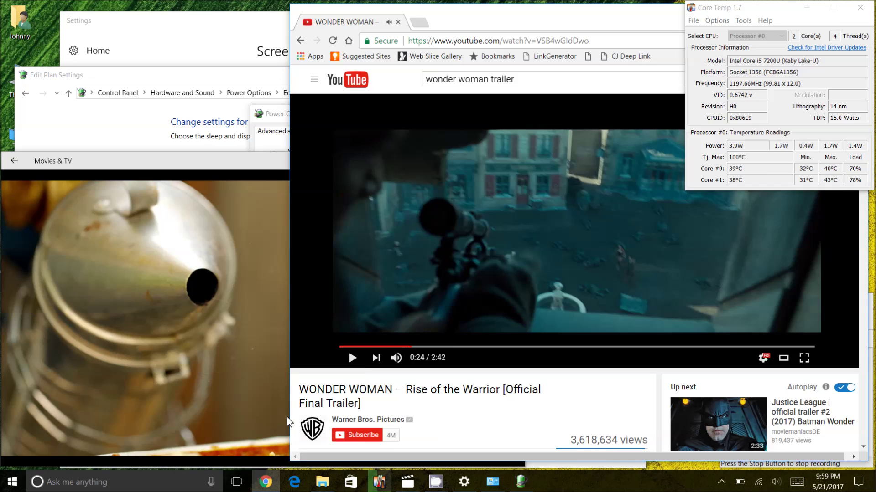
Pause the Movies & TV bee video and the YouTube trailer, then bring Power Options advanced settings forward
mouse_move(262, 443)
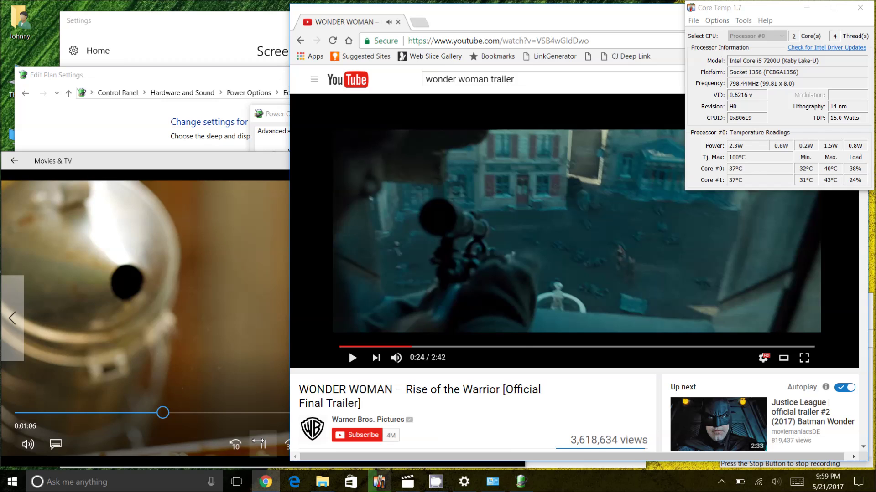
click(259, 442)
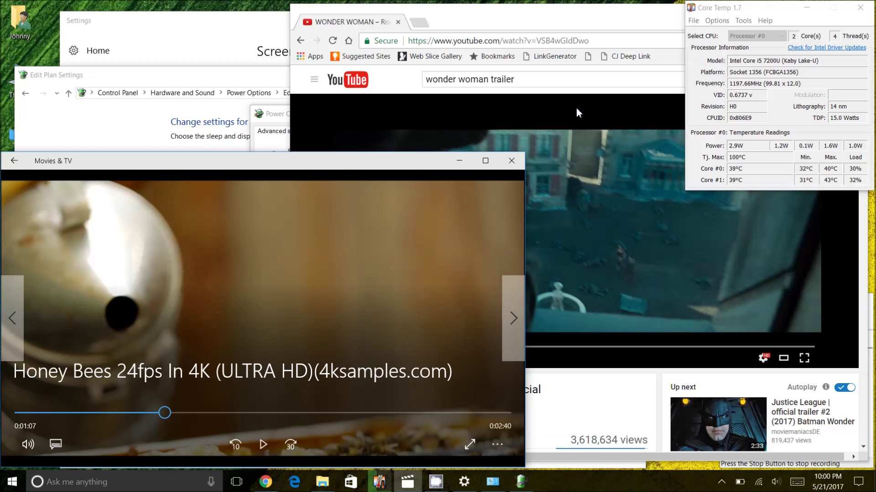
click(554, 105)
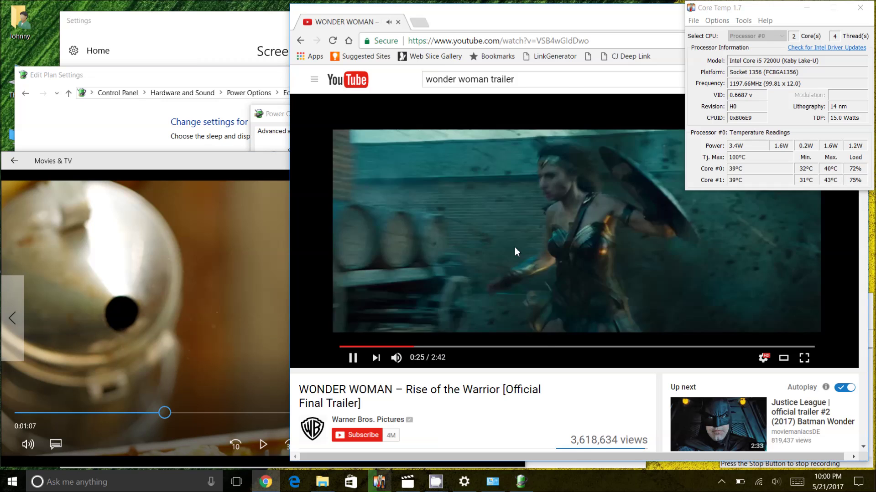
click(515, 248)
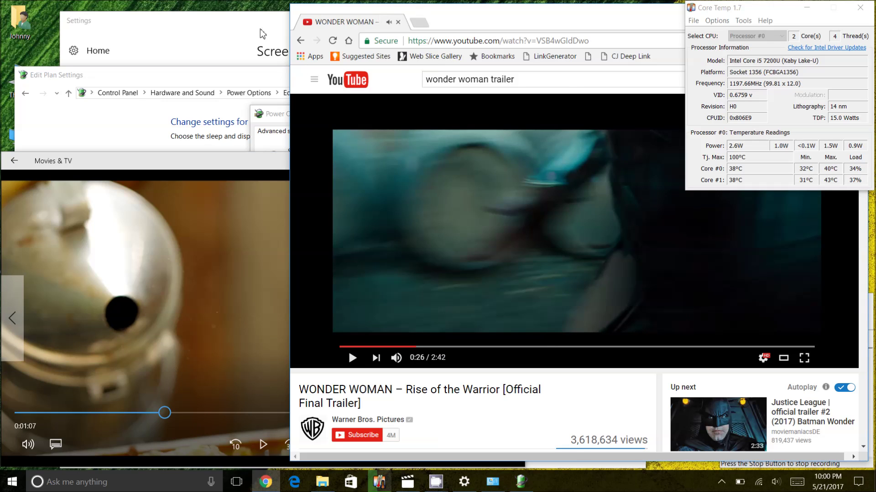
click(277, 120)
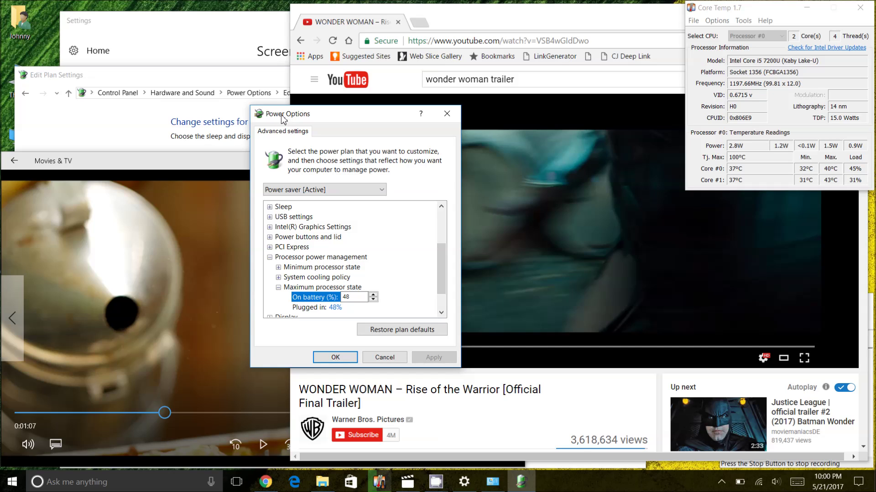
Move the advanced settings window up and left, and scroll its settings list down
drag(282, 117, 243, 52)
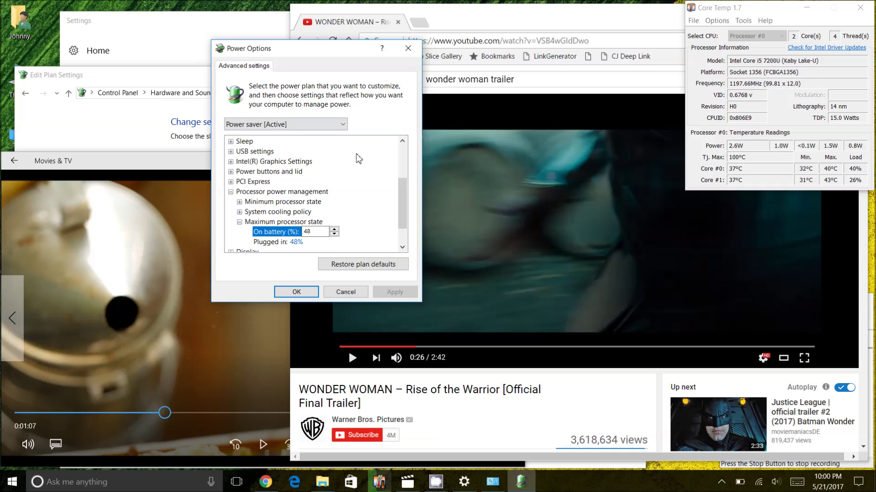
scroll(402, 205, down, 1)
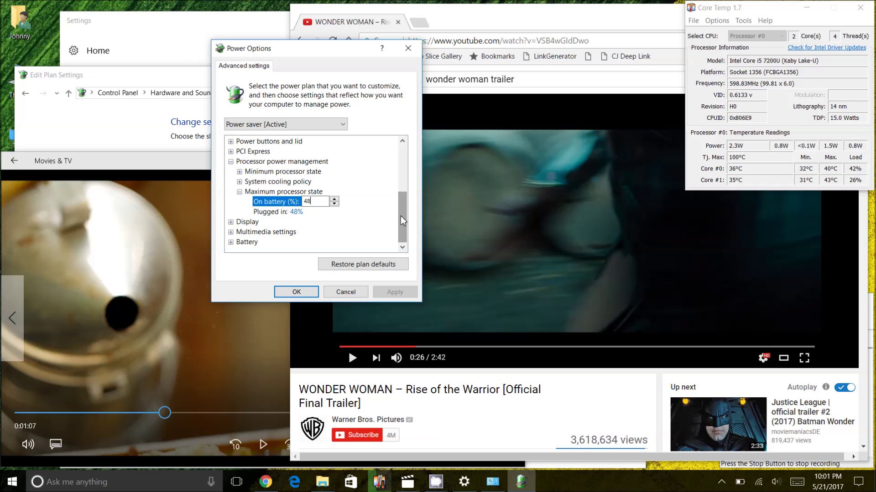
drag(401, 216, 398, 162)
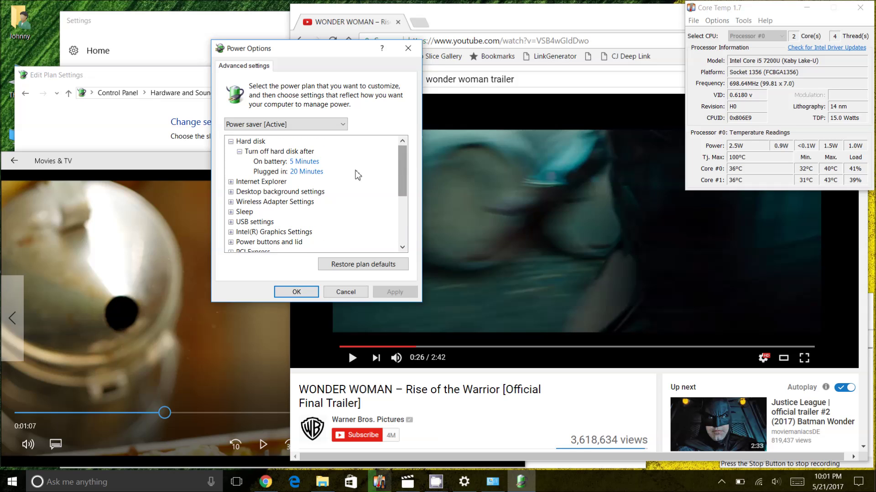
Review the Wireless Adapter Power Saving Mode values, leaving the on-battery setting unchanged
click(231, 202)
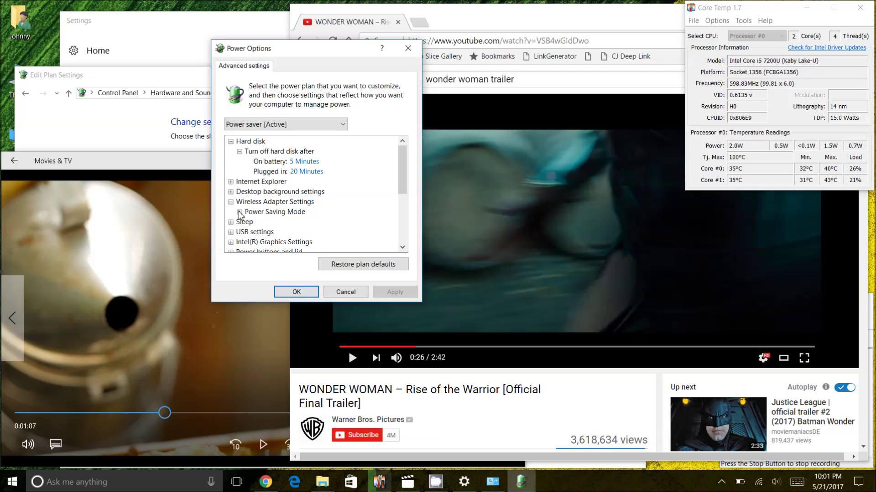
click(239, 211)
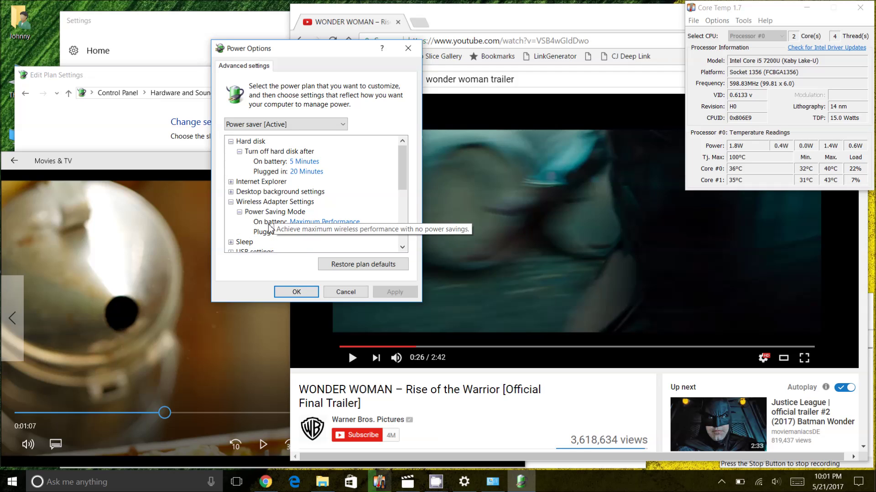
click(269, 222)
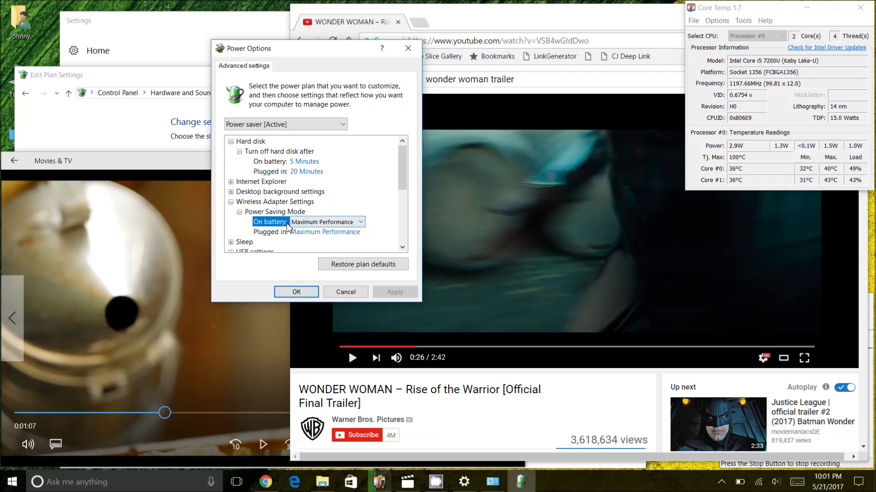
click(258, 206)
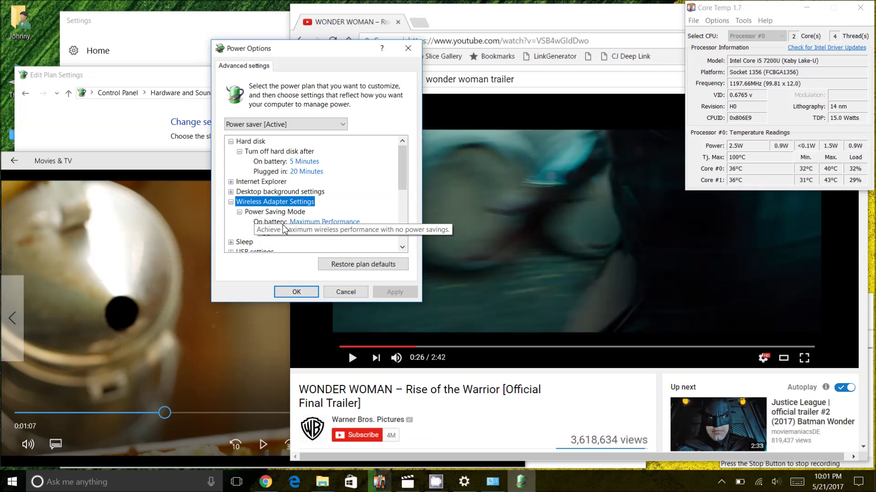
Scroll down the settings list and close the advanced power settings window
drag(400, 191, 401, 203)
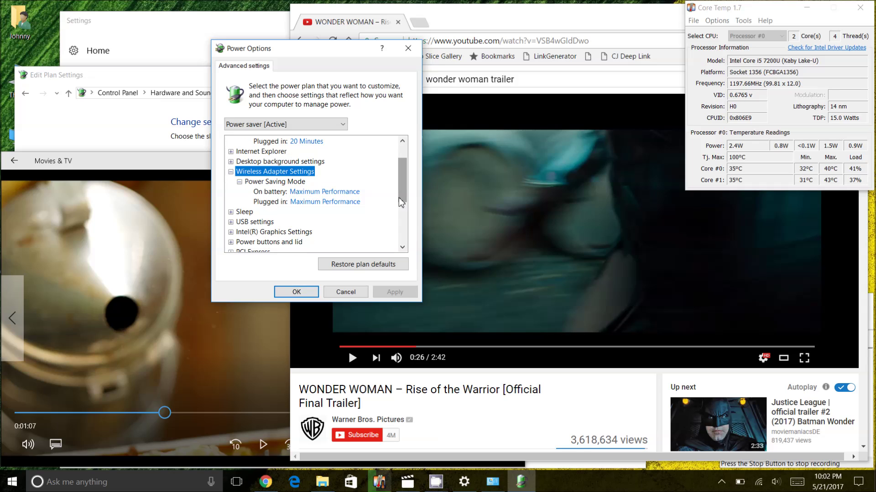
drag(401, 202, 400, 246)
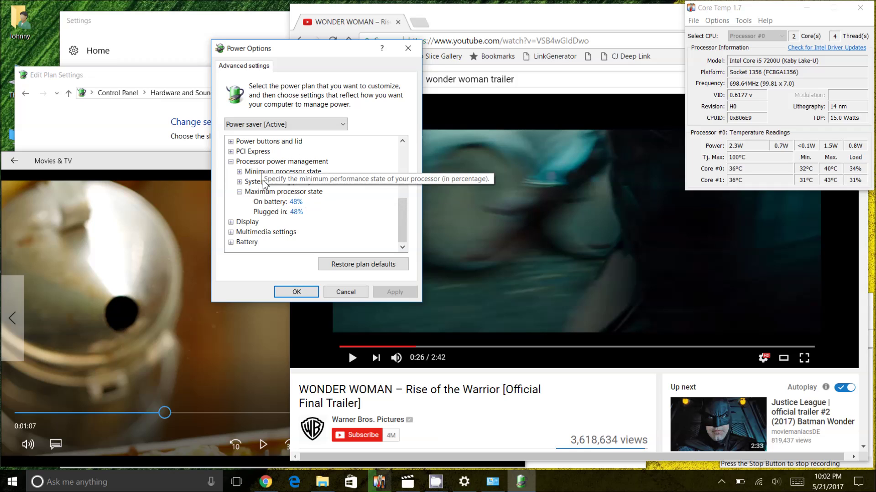
click(408, 48)
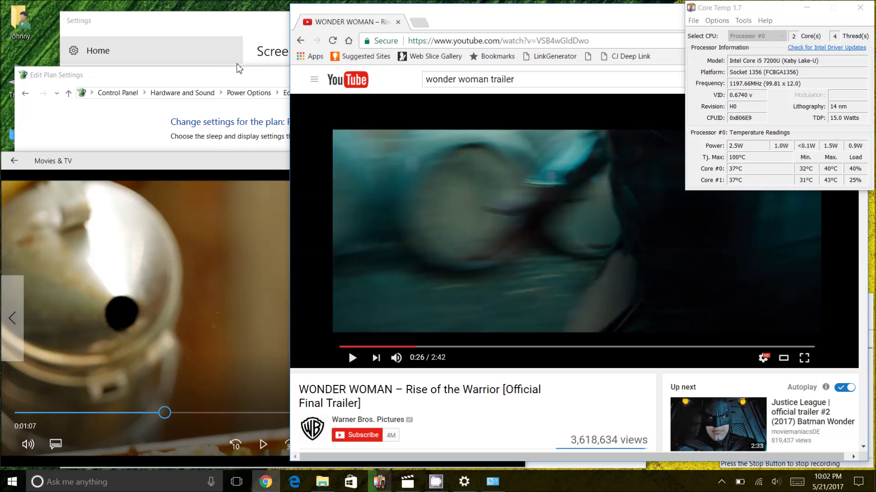
Return to the plan list and reopen Power saver's advanced settings with processor settings in view
click(231, 86)
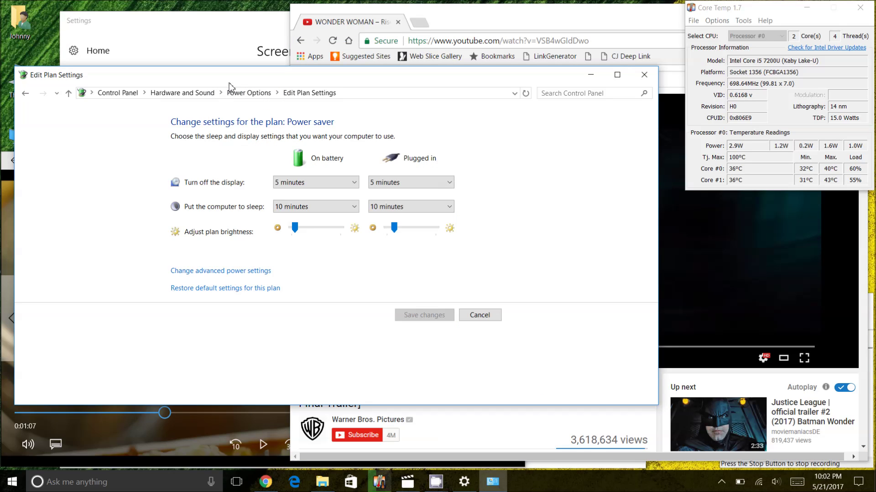
click(25, 94)
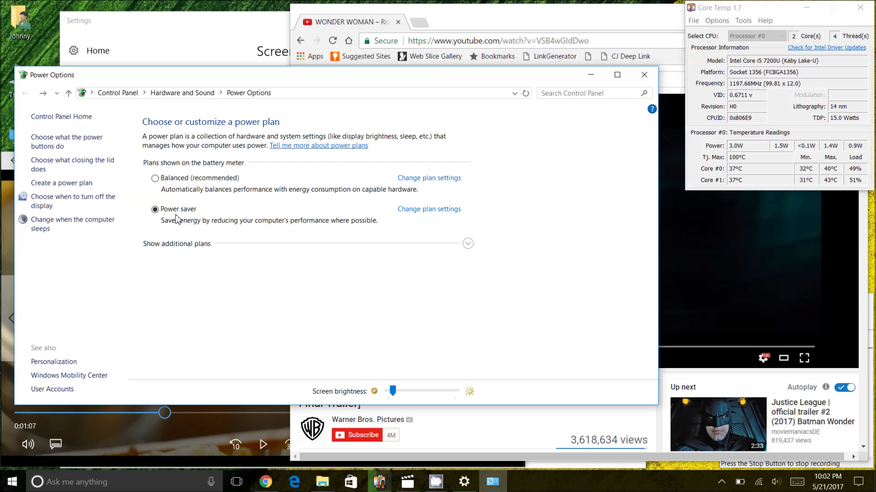
click(426, 210)
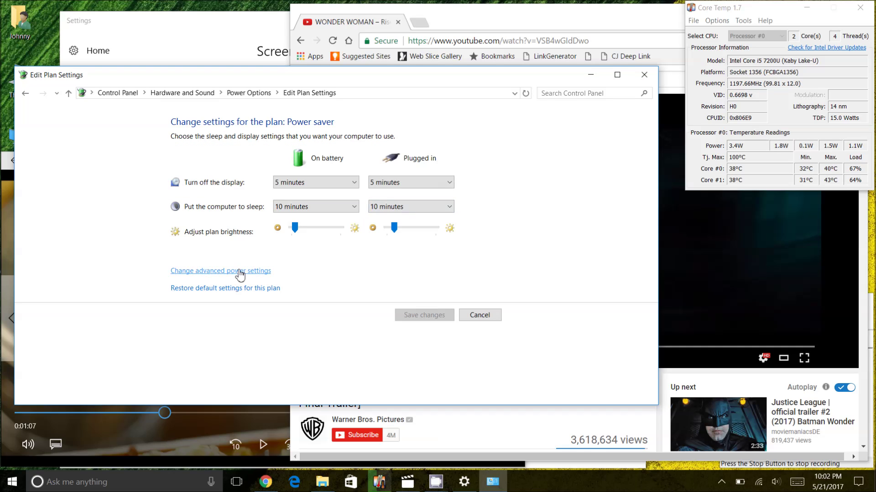
click(241, 270)
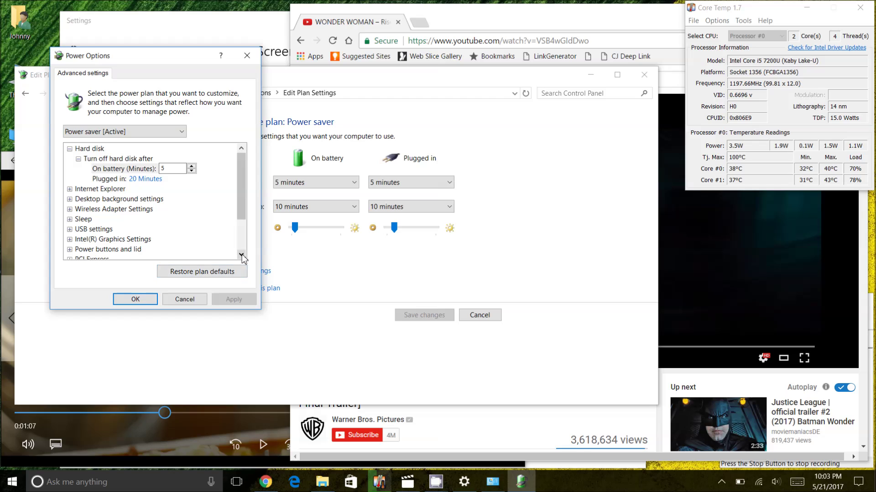
click(242, 254)
click(242, 247)
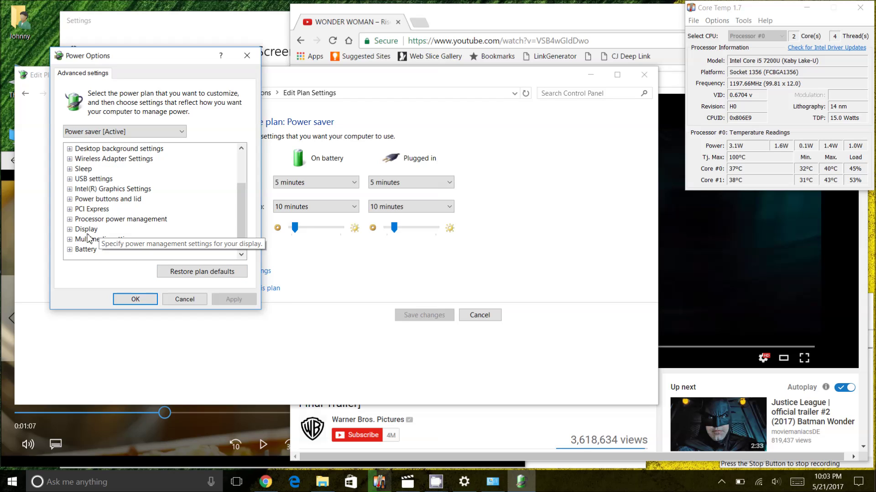
double_click(89, 219)
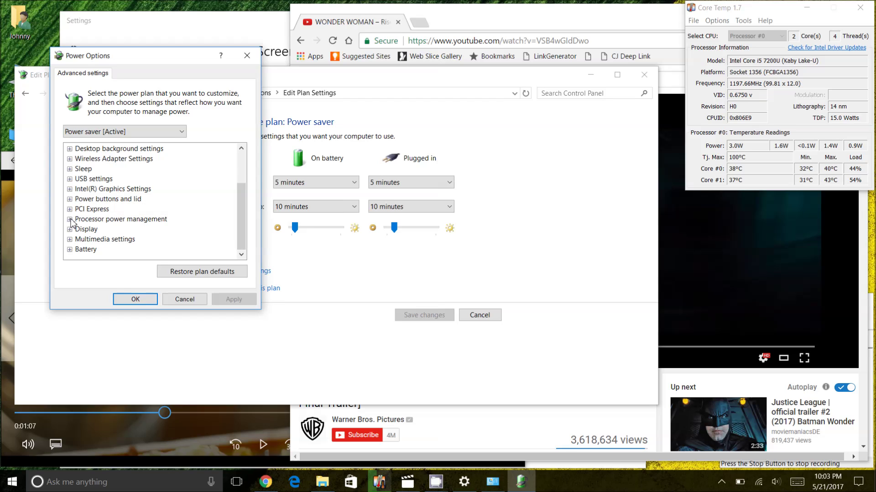
double_click(86, 249)
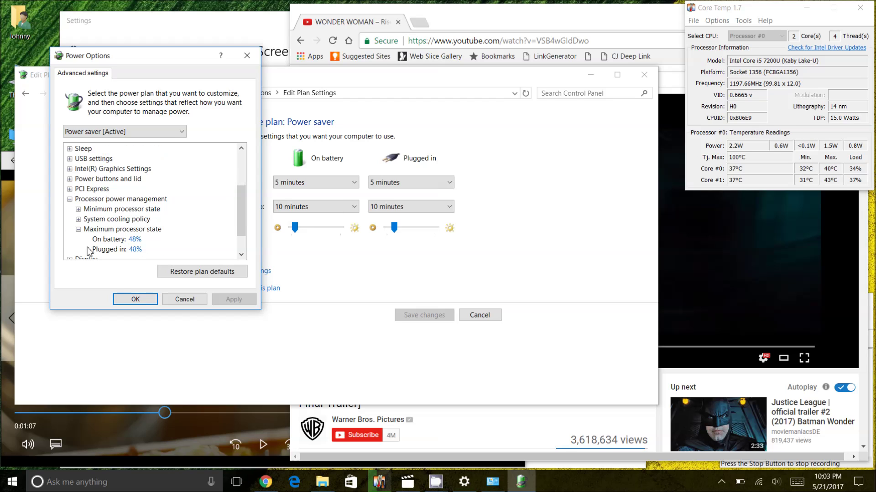
click(130, 230)
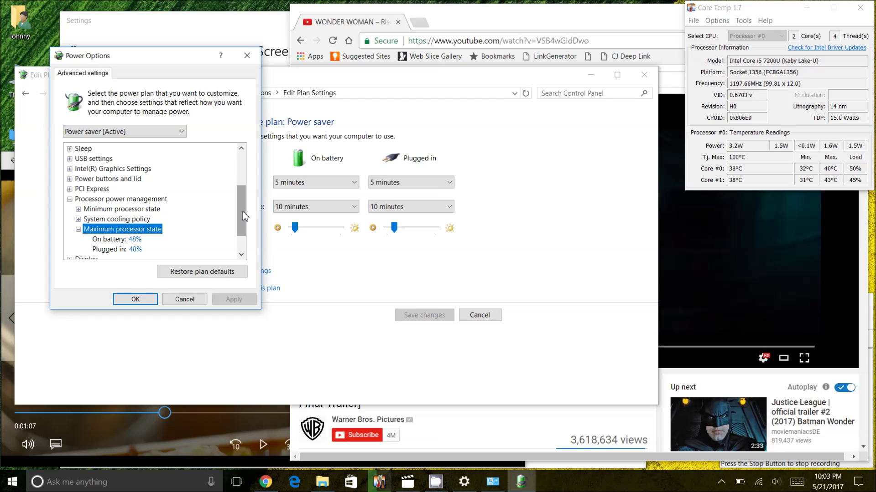
drag(242, 211, 243, 234)
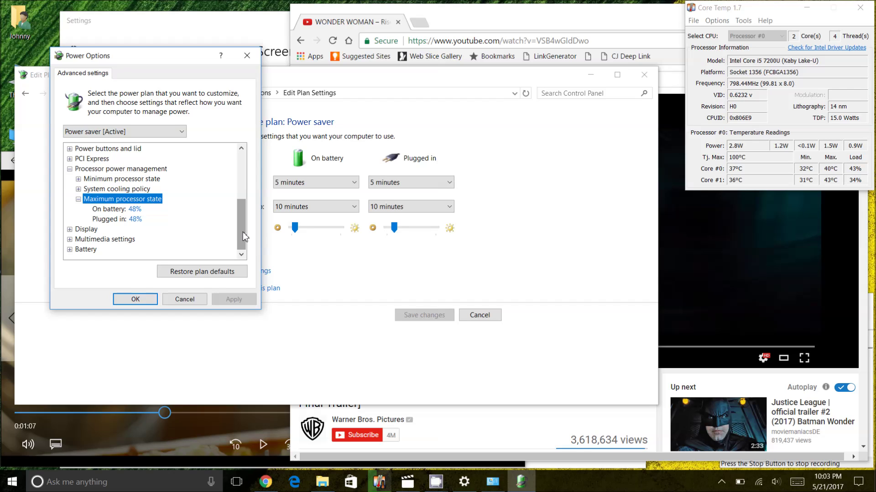
drag(243, 236, 243, 183)
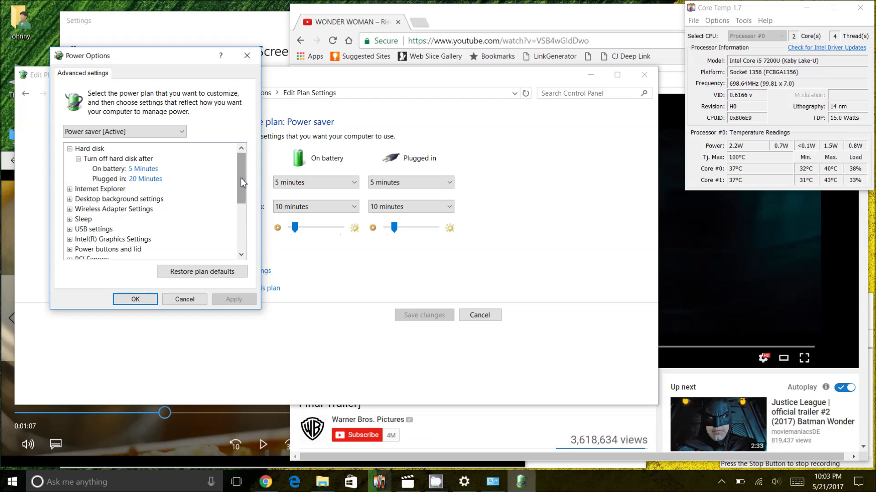